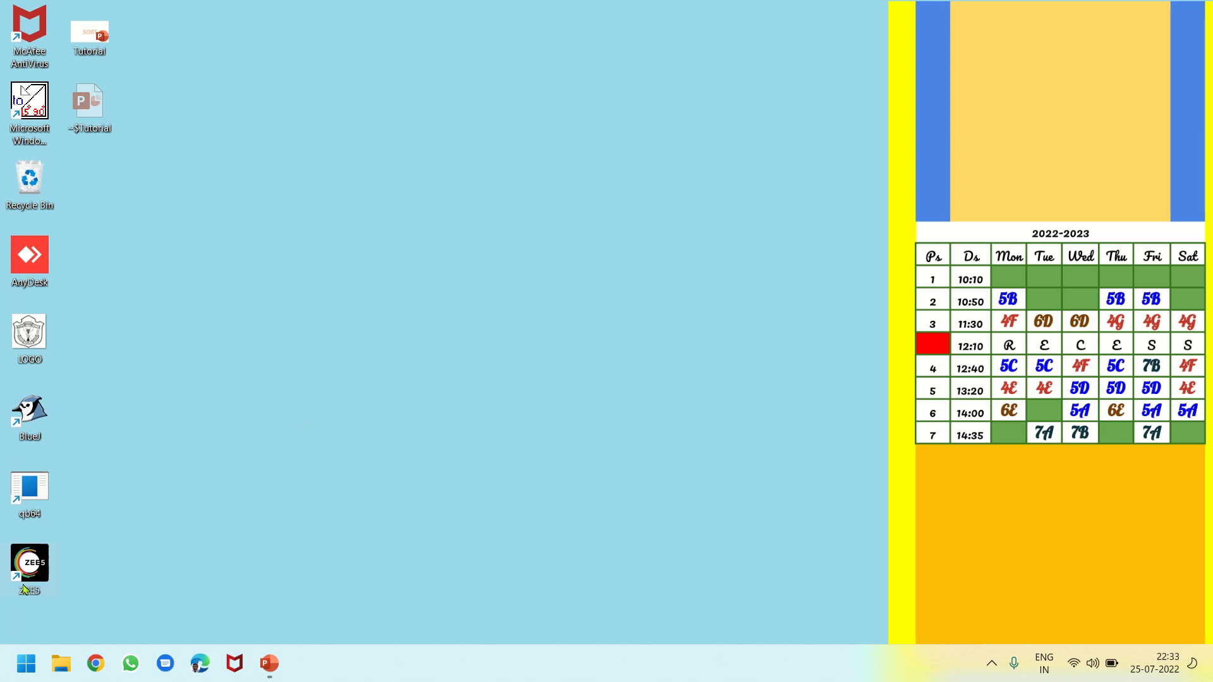
Step: Open the Windows Start menu and its app search box
click(27, 665)
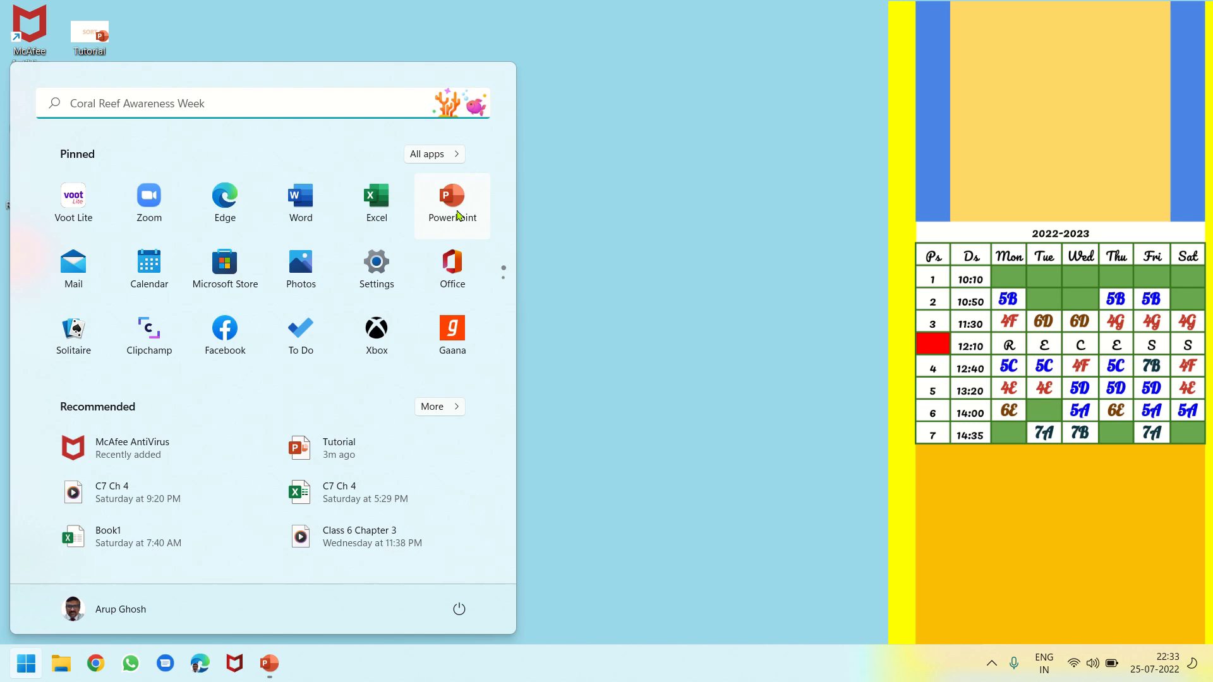
click(136, 109)
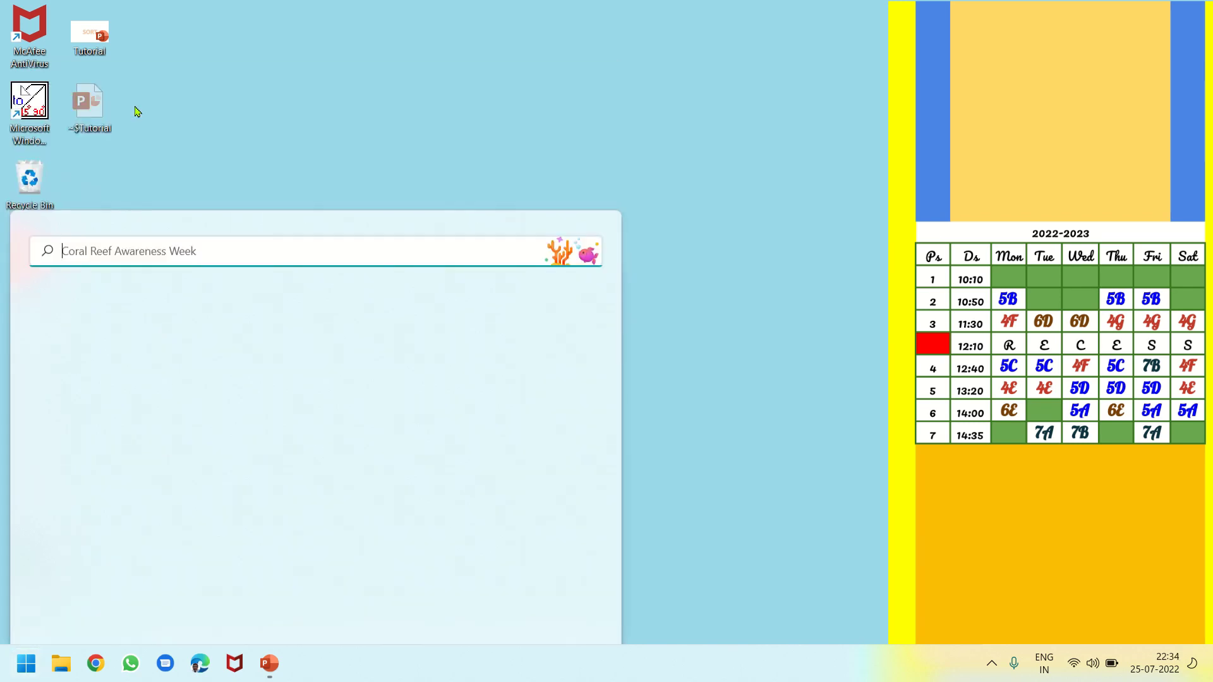
Step: Search for 'Power' in Start and launch PowerPoint
text(Power)
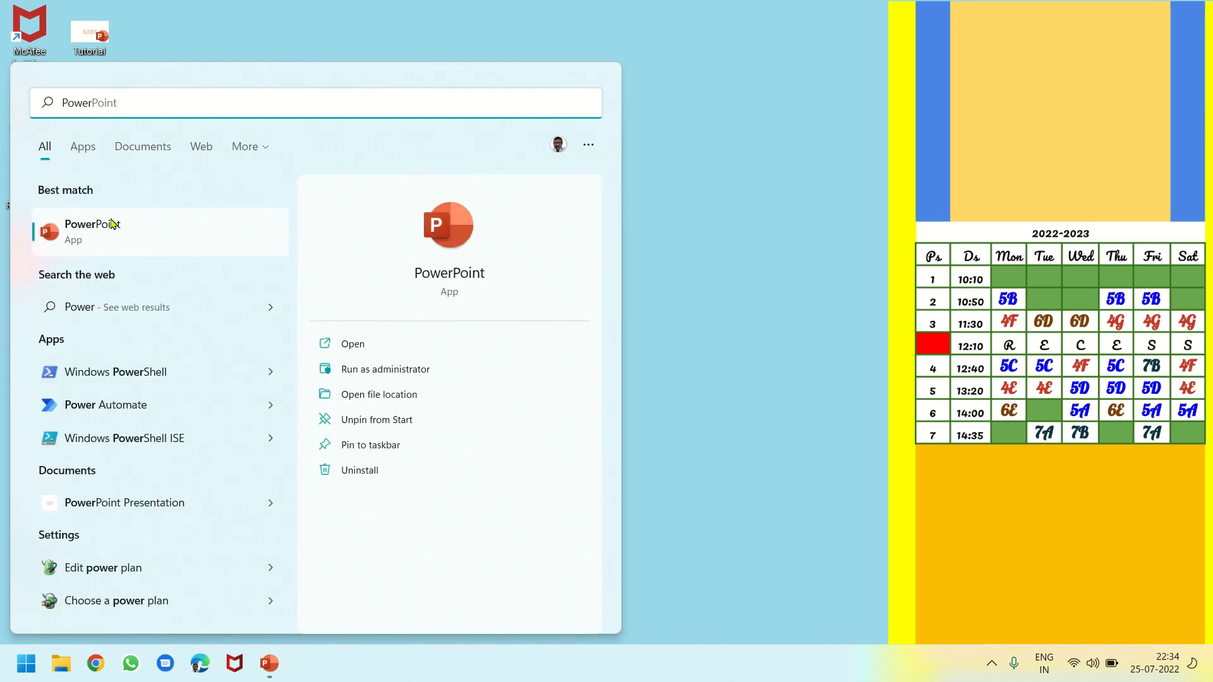
click(352, 346)
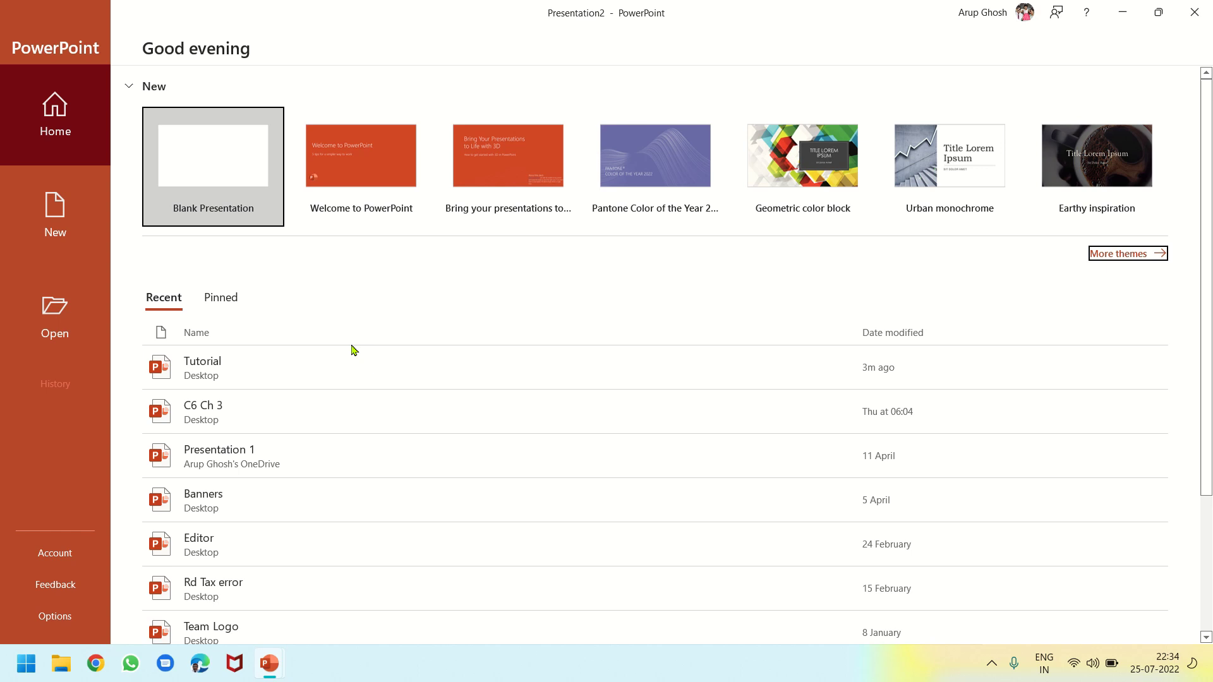
Step: Create a blank presentation and select its empty first title slide
click(232, 163)
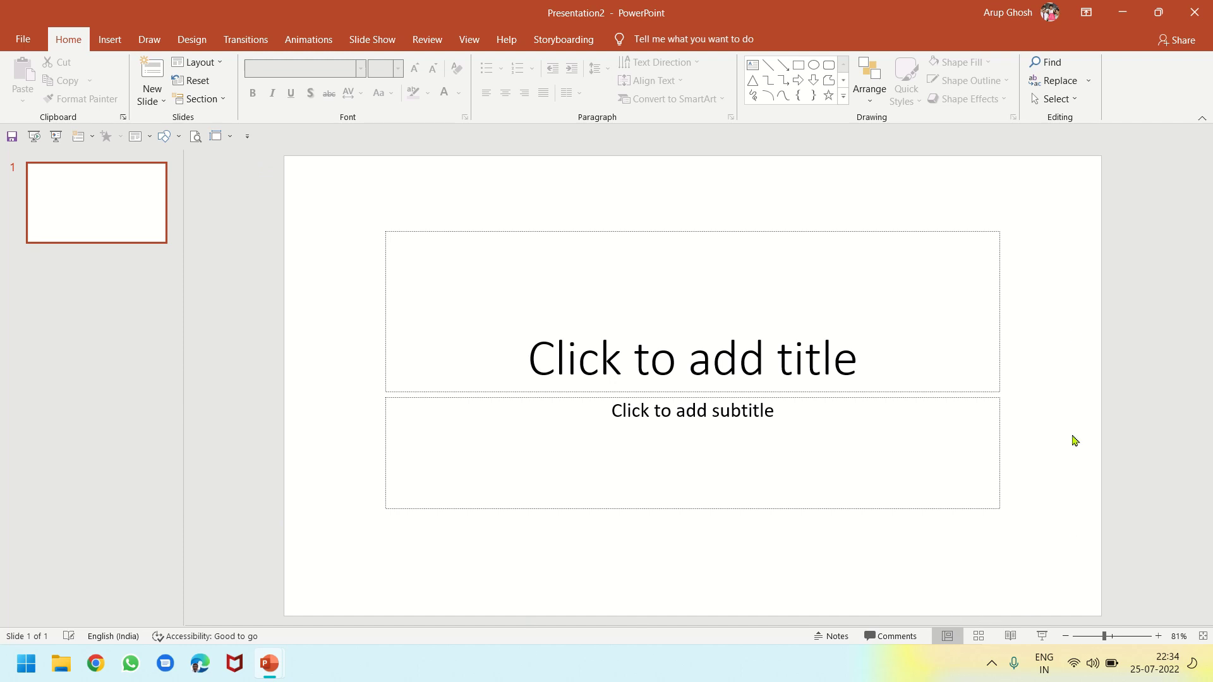
click(105, 206)
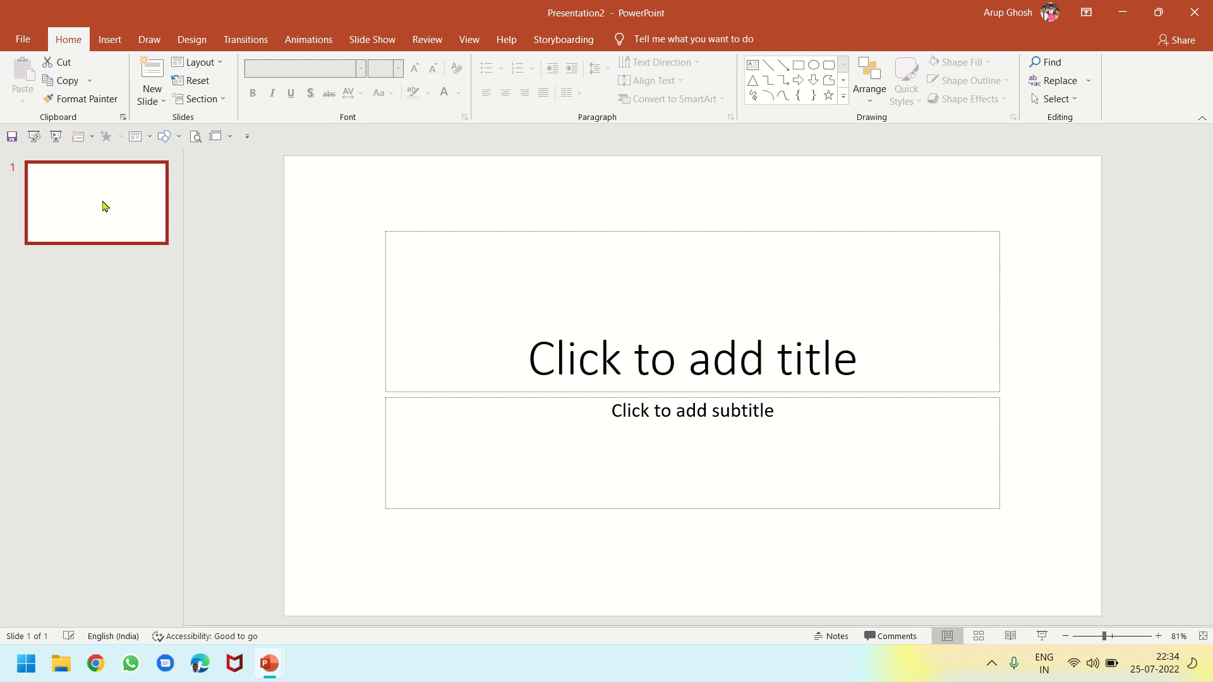
click(711, 358)
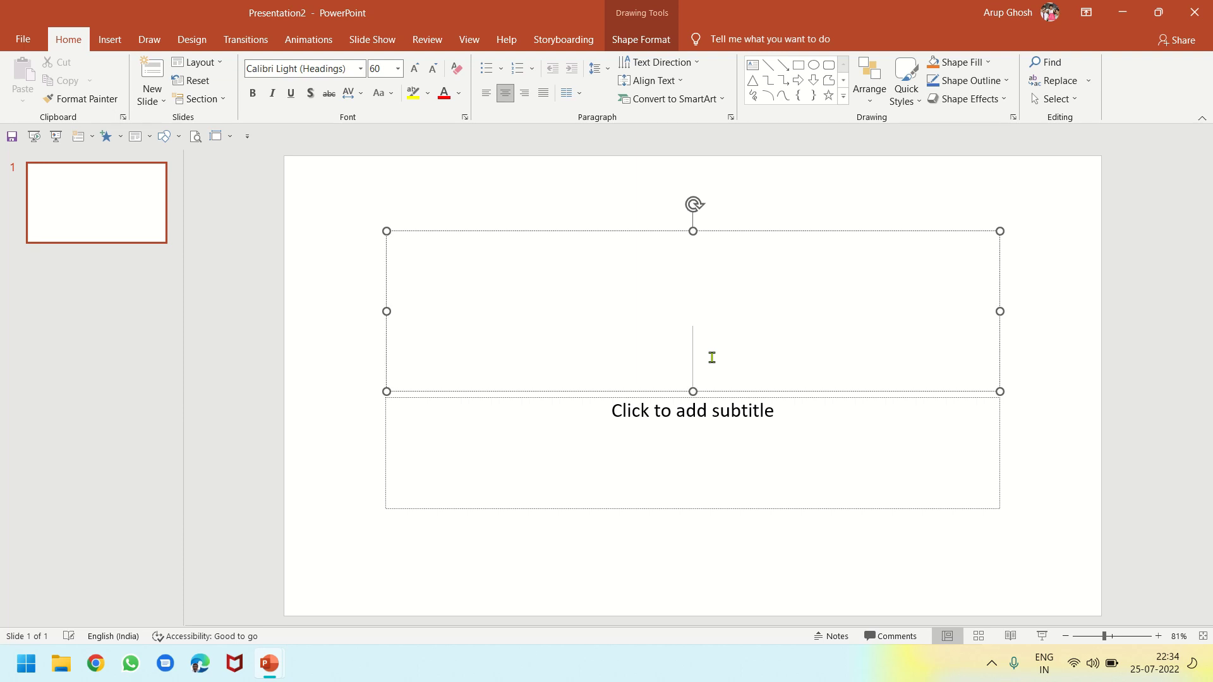
Step: Title slide 1 'PowerPoint' with subtitle 'It is an animation Tool'
text(Po)
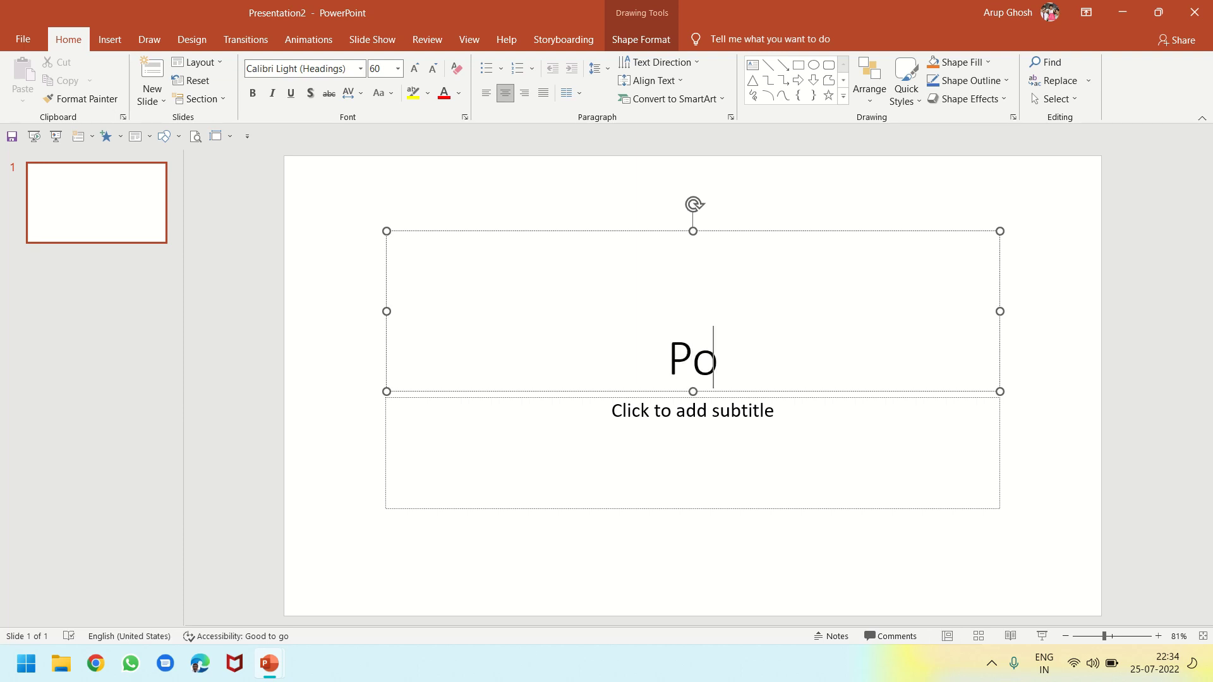
text(werPoint)
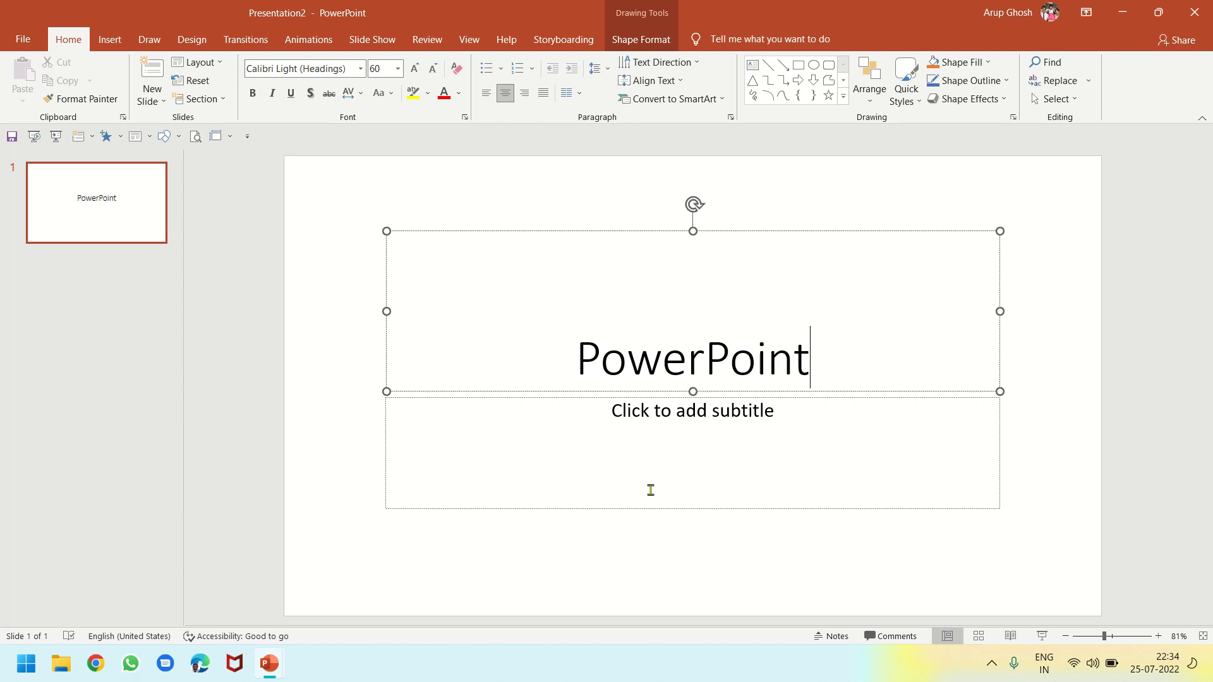
click(687, 445)
text(It is an )
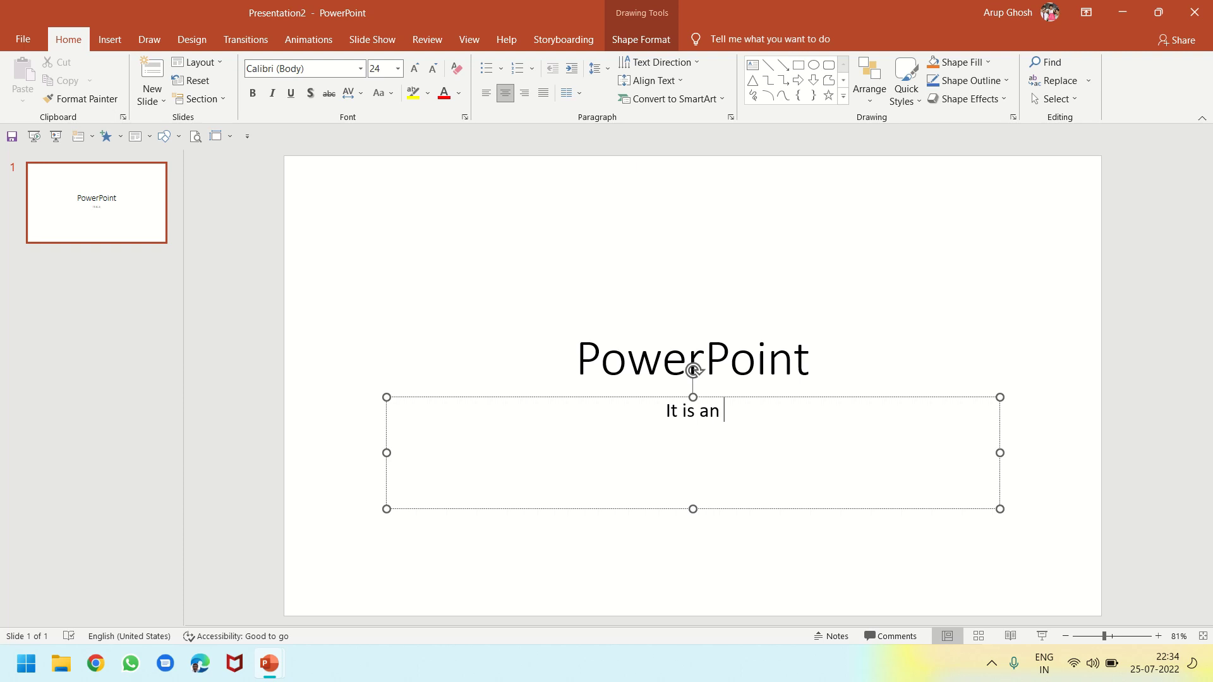
text(animat)
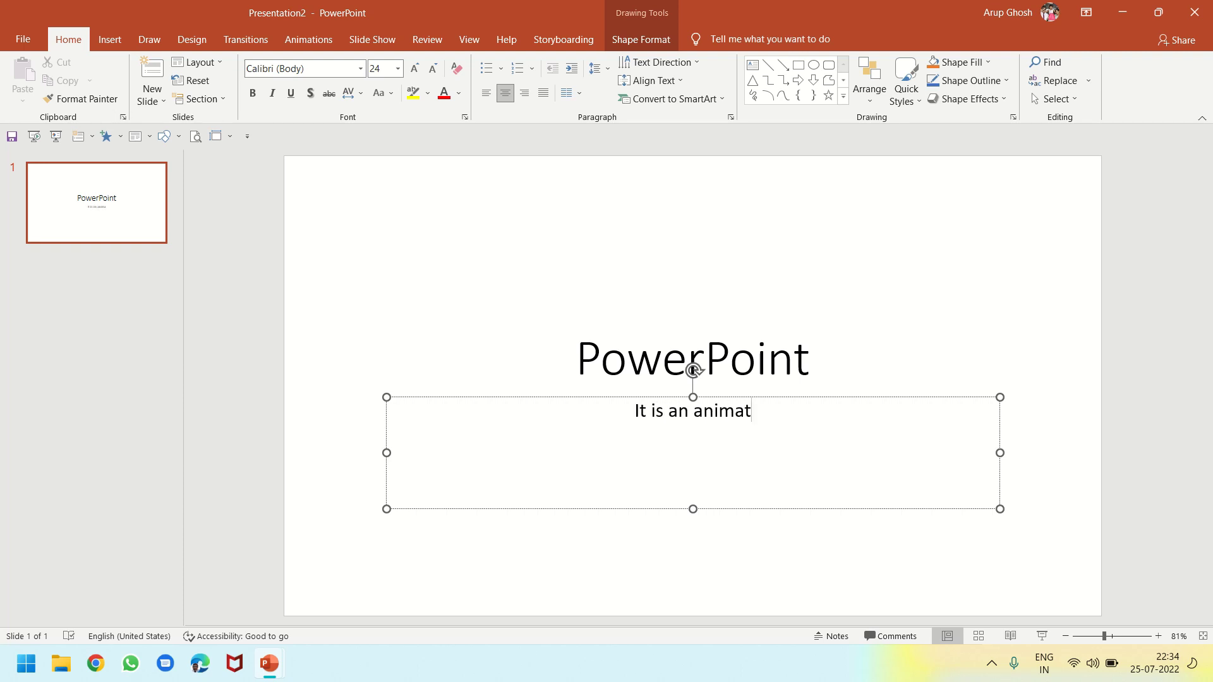
text(ion )
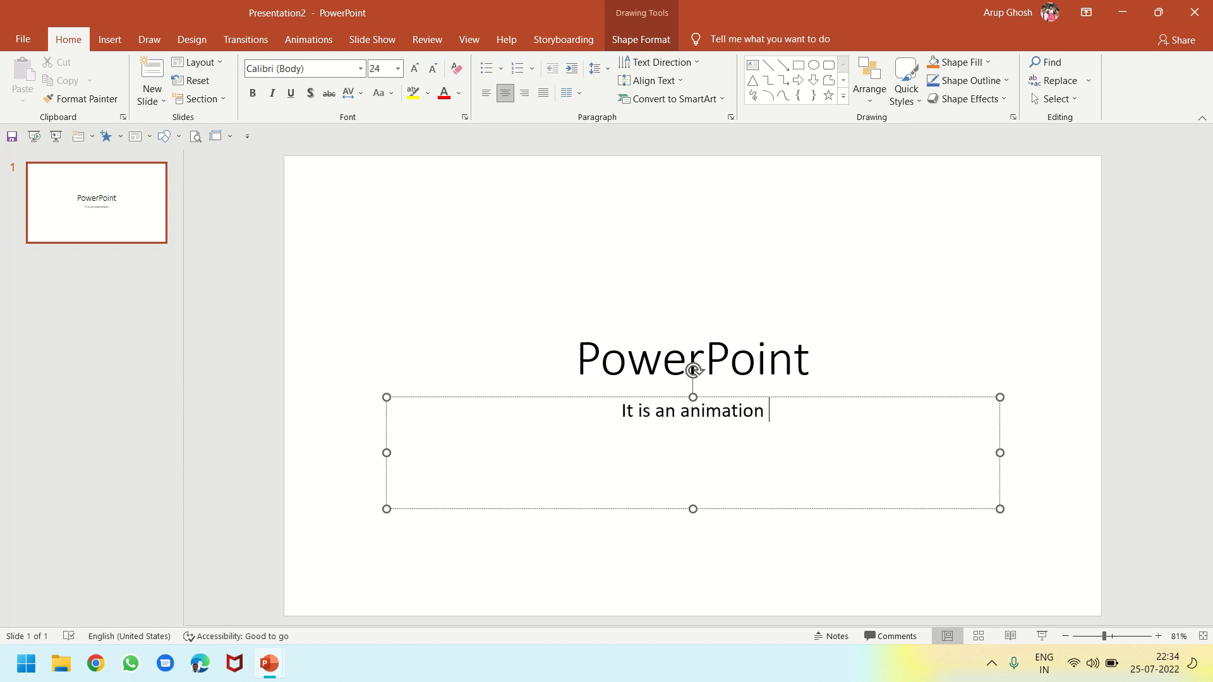
text(Tool)
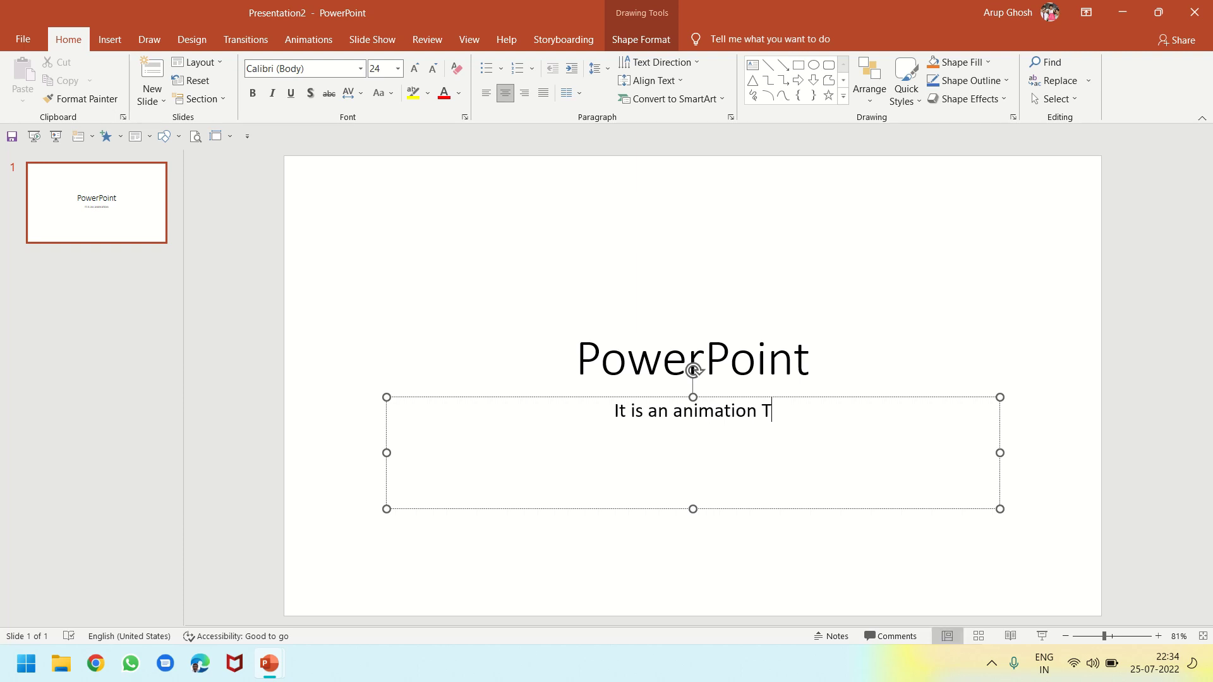
click(347, 328)
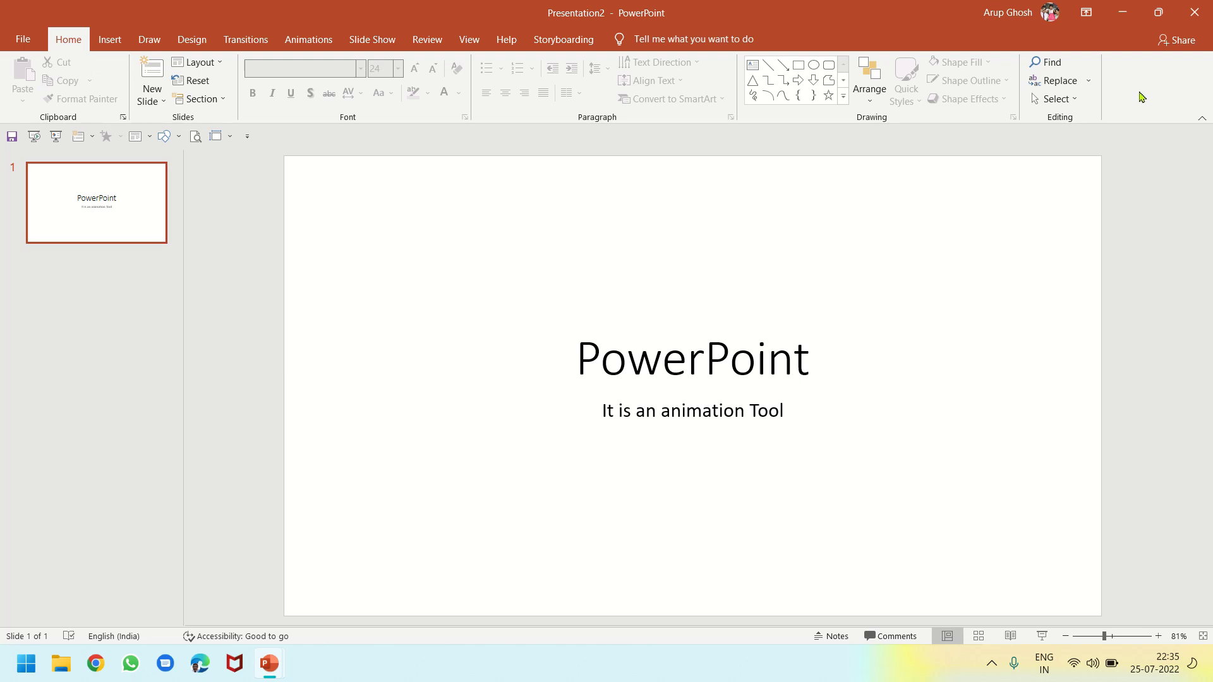
click(109, 39)
click(150, 39)
click(58, 39)
click(110, 39)
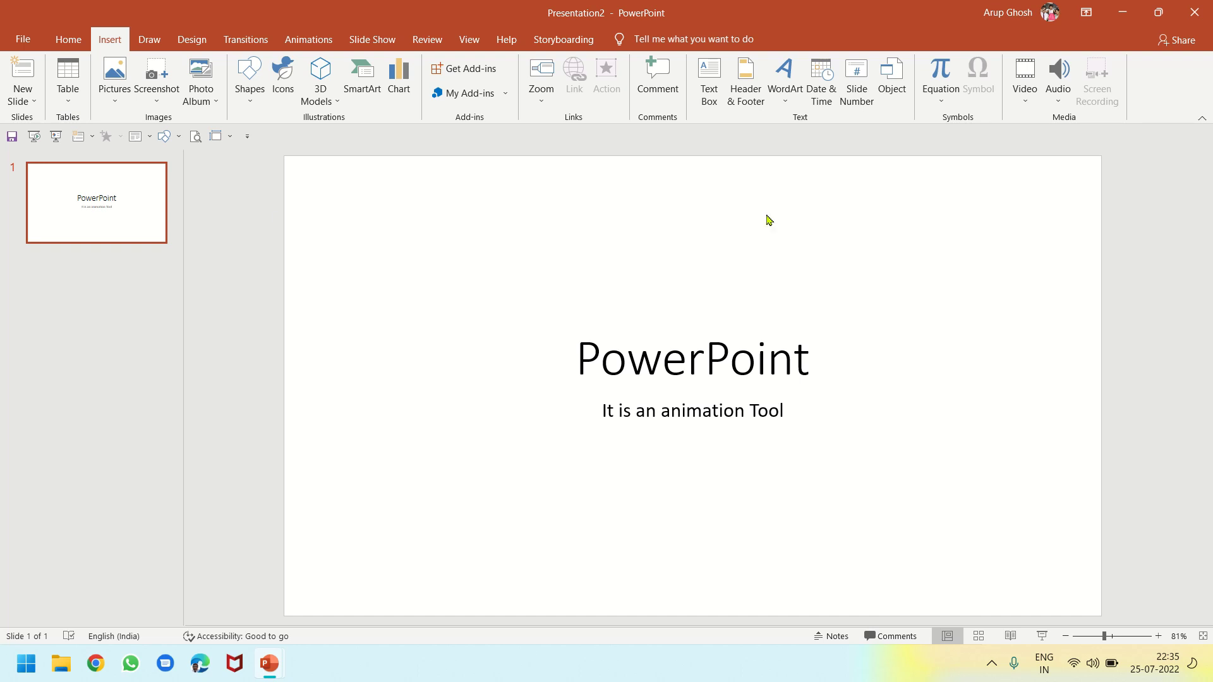
click(69, 42)
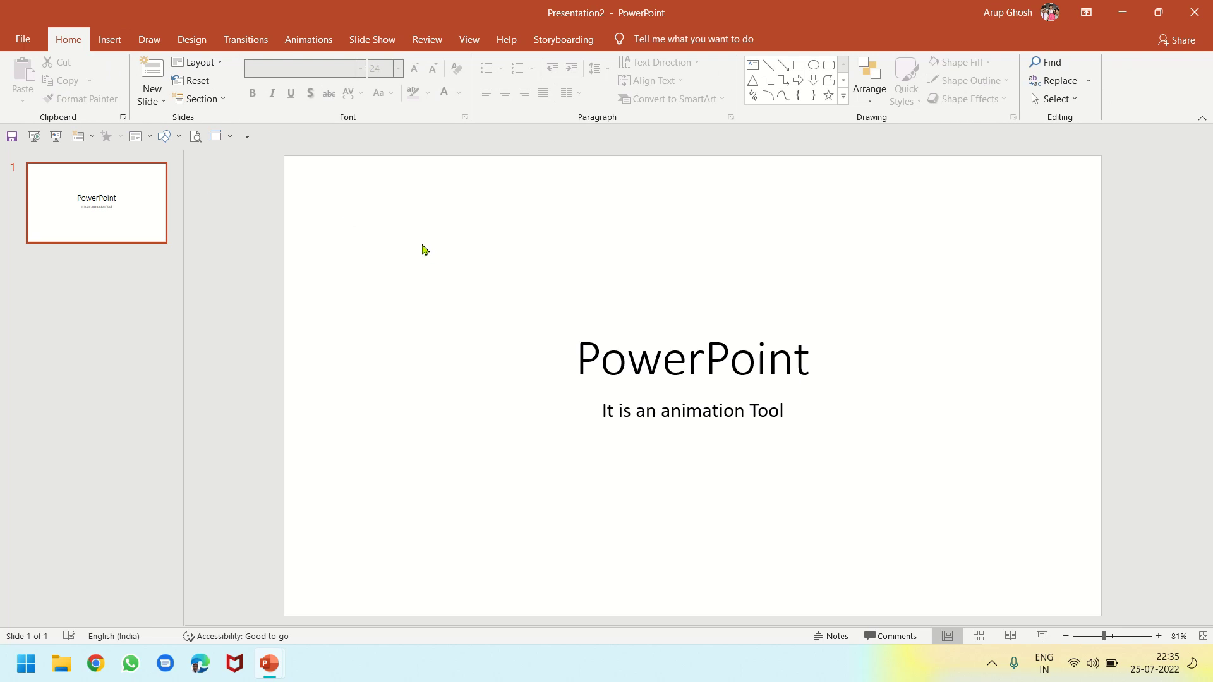
Step: Insert a new Title and Content slide after the title slide
click(157, 103)
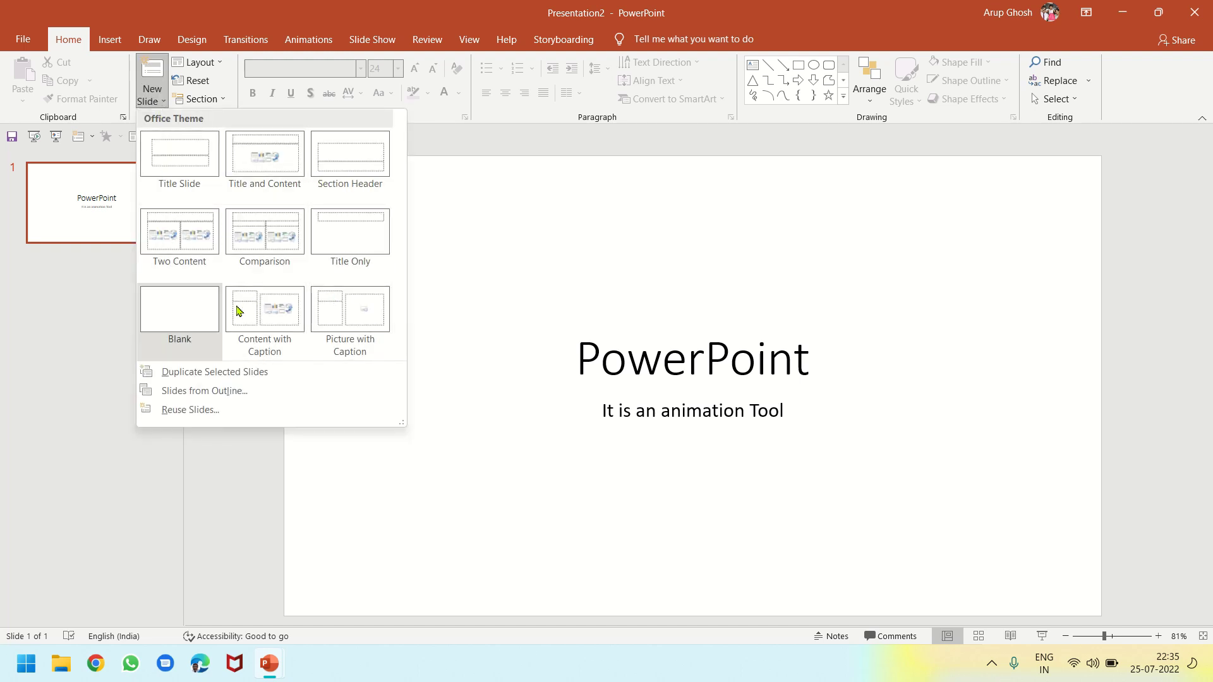
click(266, 164)
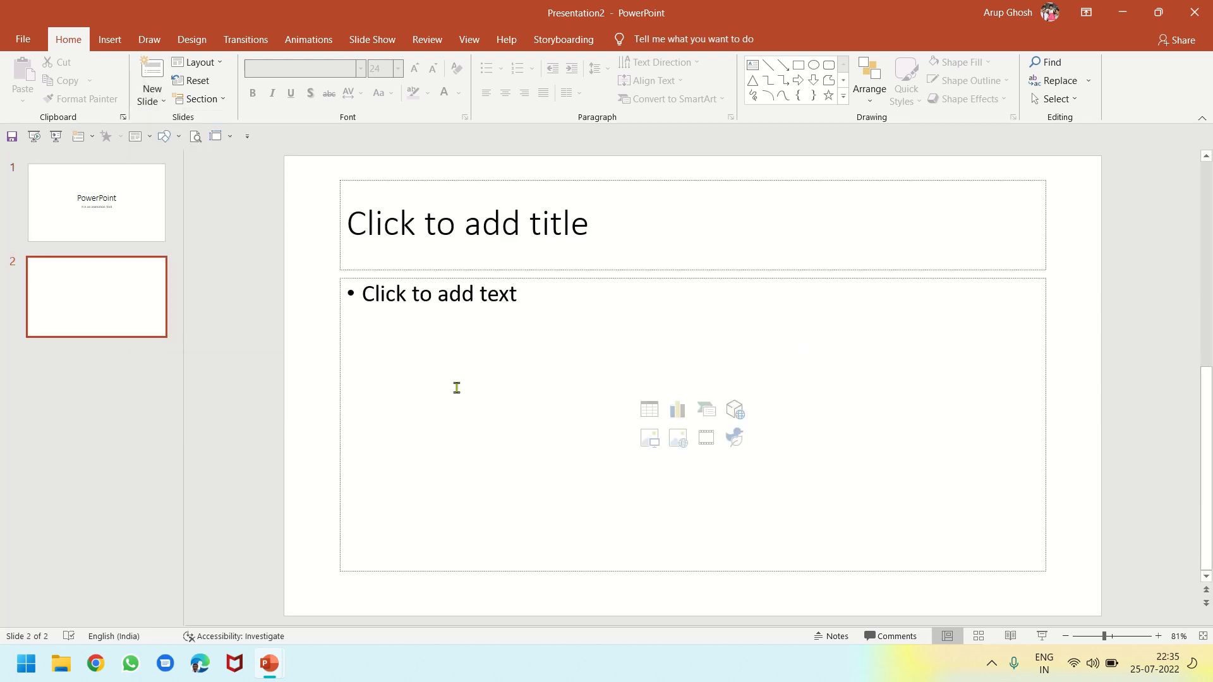
click(471, 235)
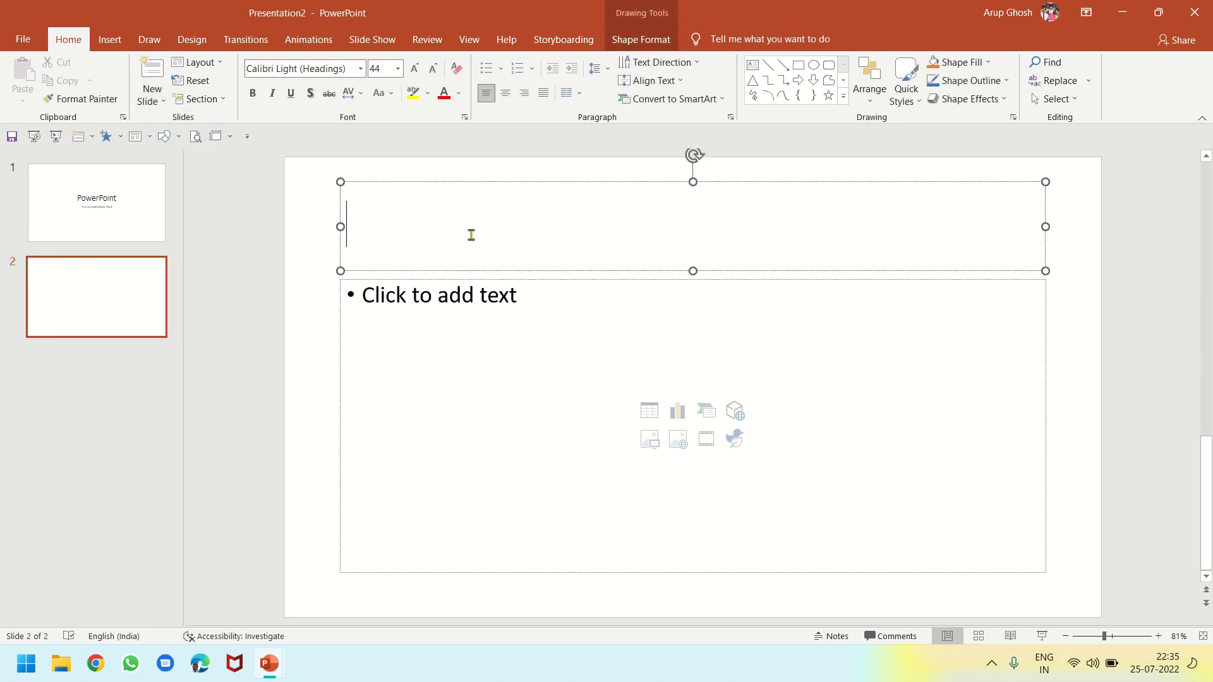
Step: Enter 'Components of MS PowerPoint' as slide 2's title
text(Compon)
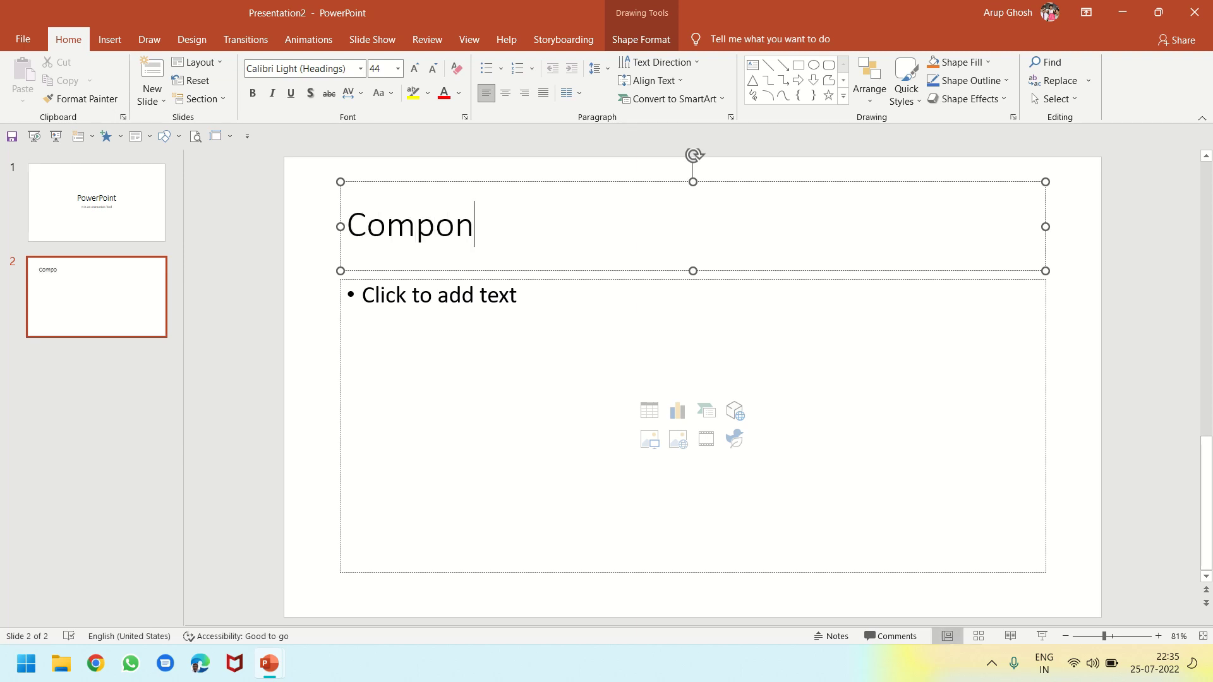
text(ents )
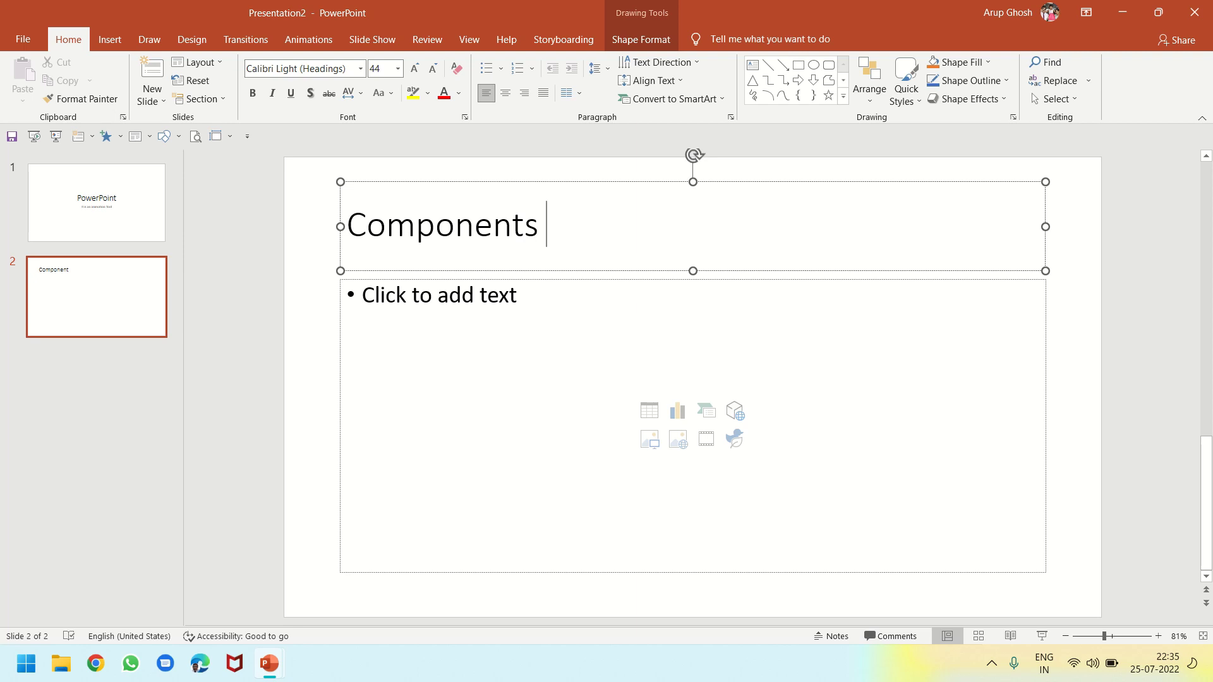
text(of MS)
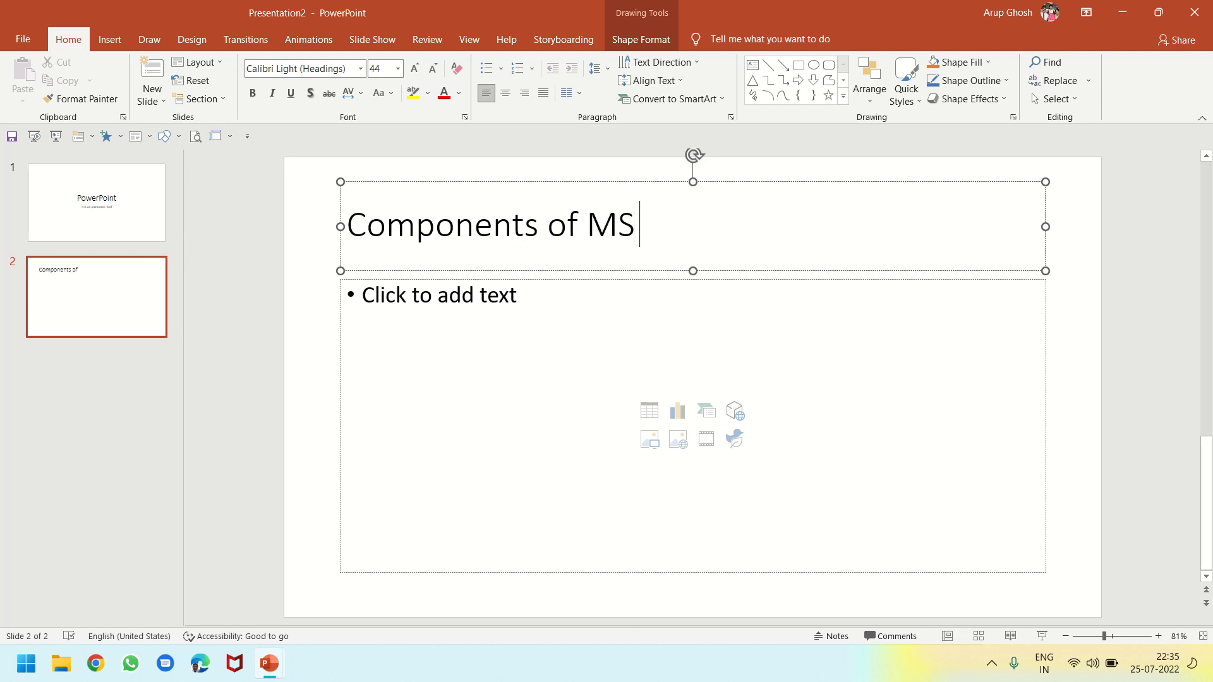
text( Power)
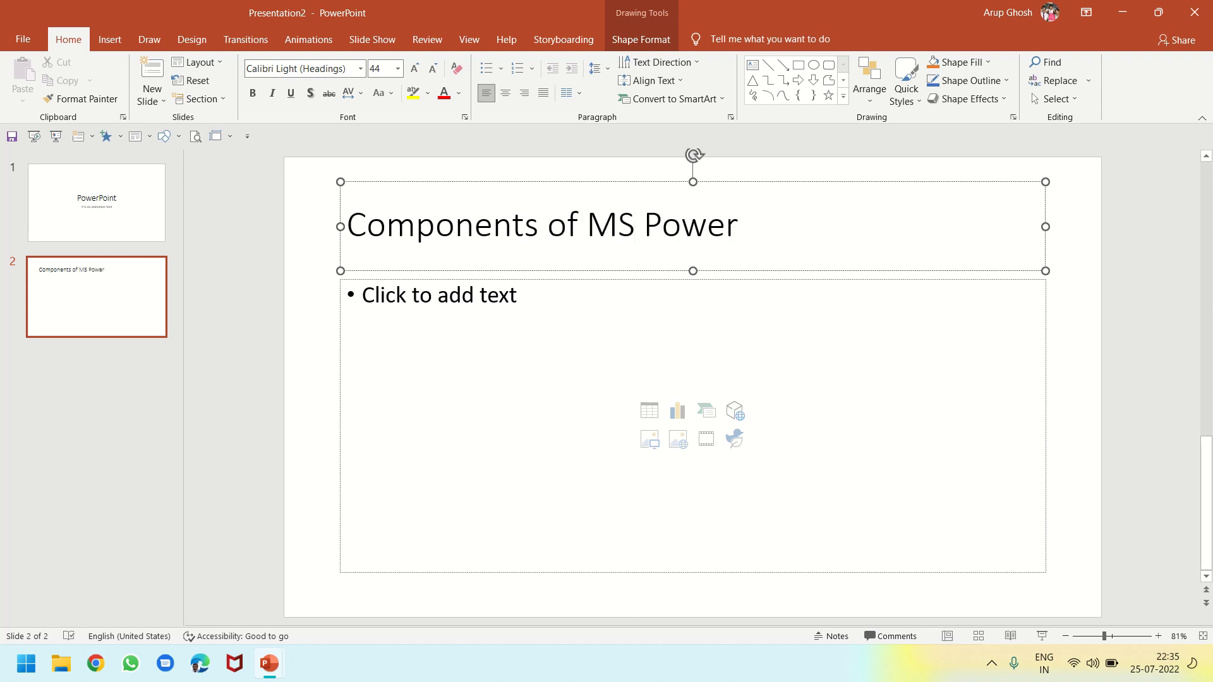
text(Point)
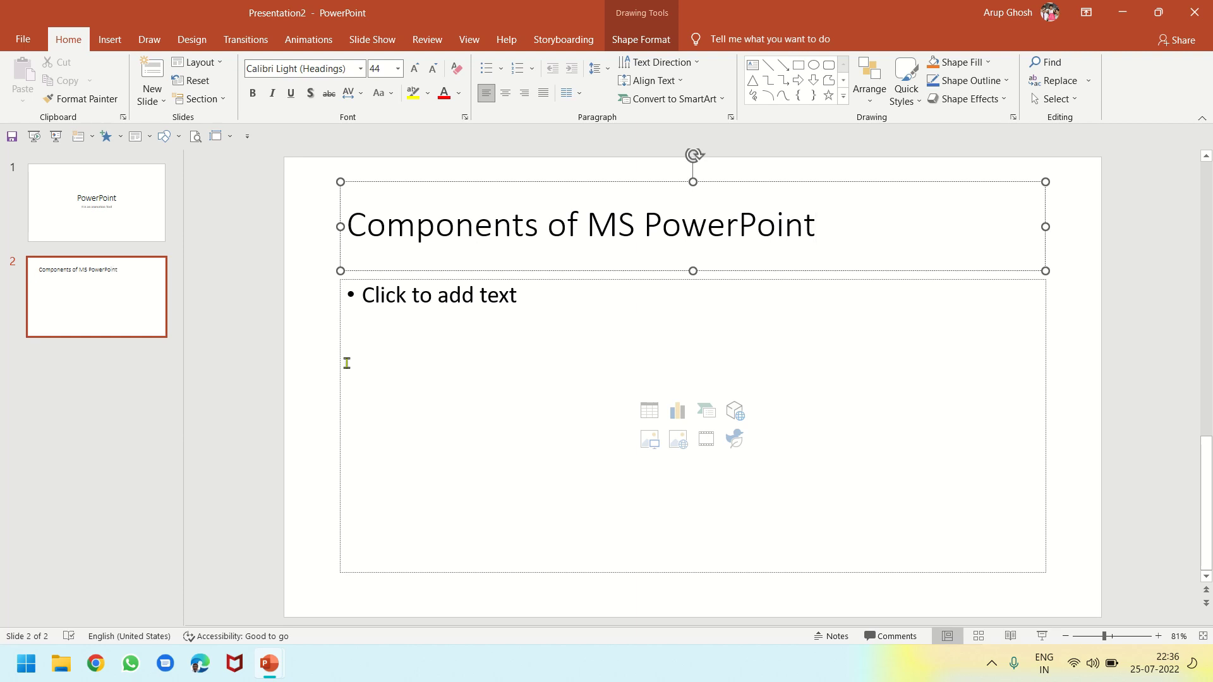
click(377, 371)
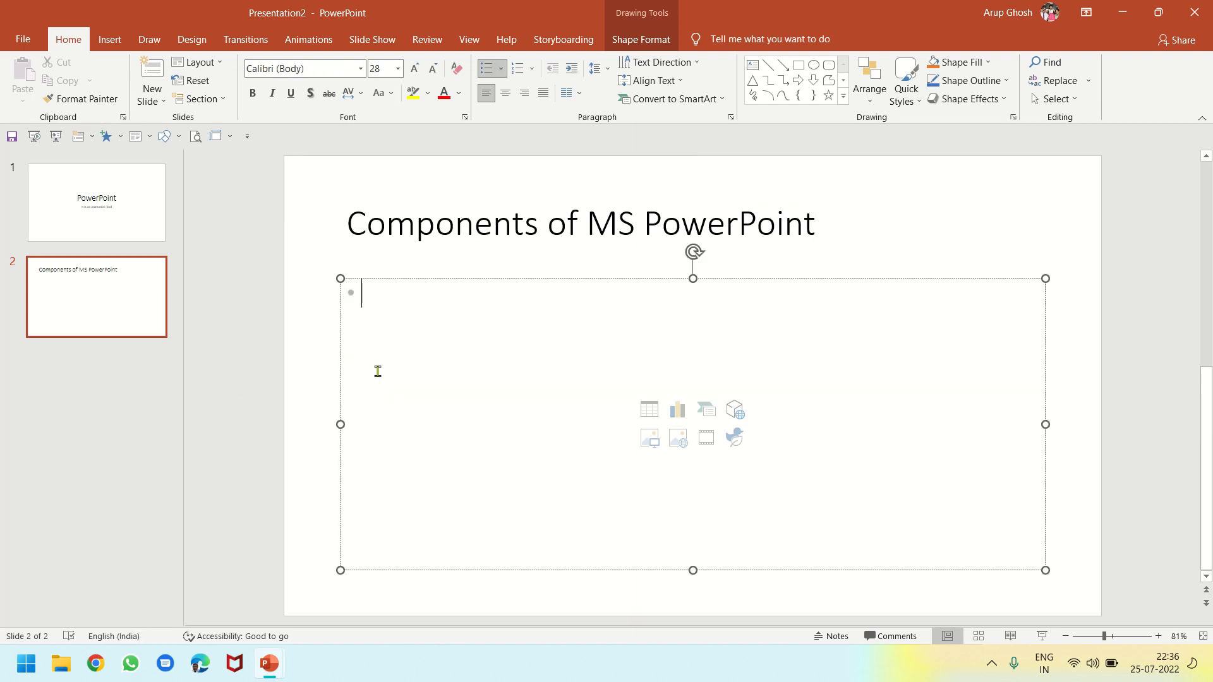
Step: Add bullets 'Title Bar', 'Ribbon' and 'Quick Access Toolbar' to slide 2's content
text(Title )
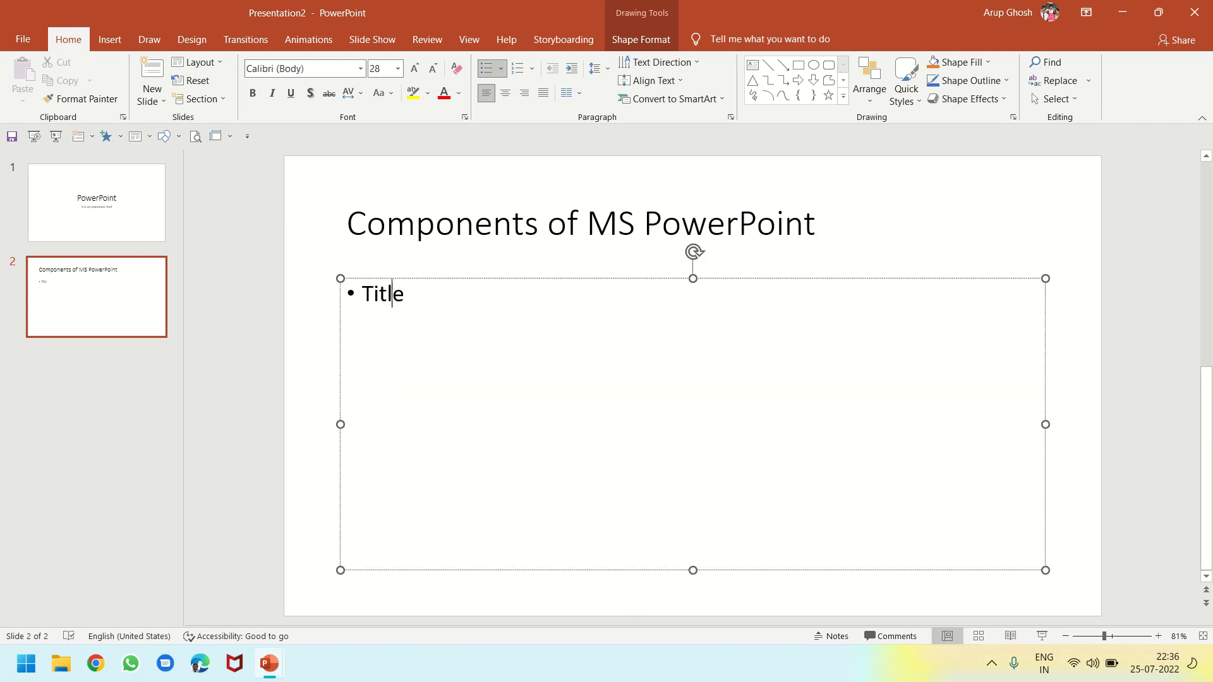
text(Bar)
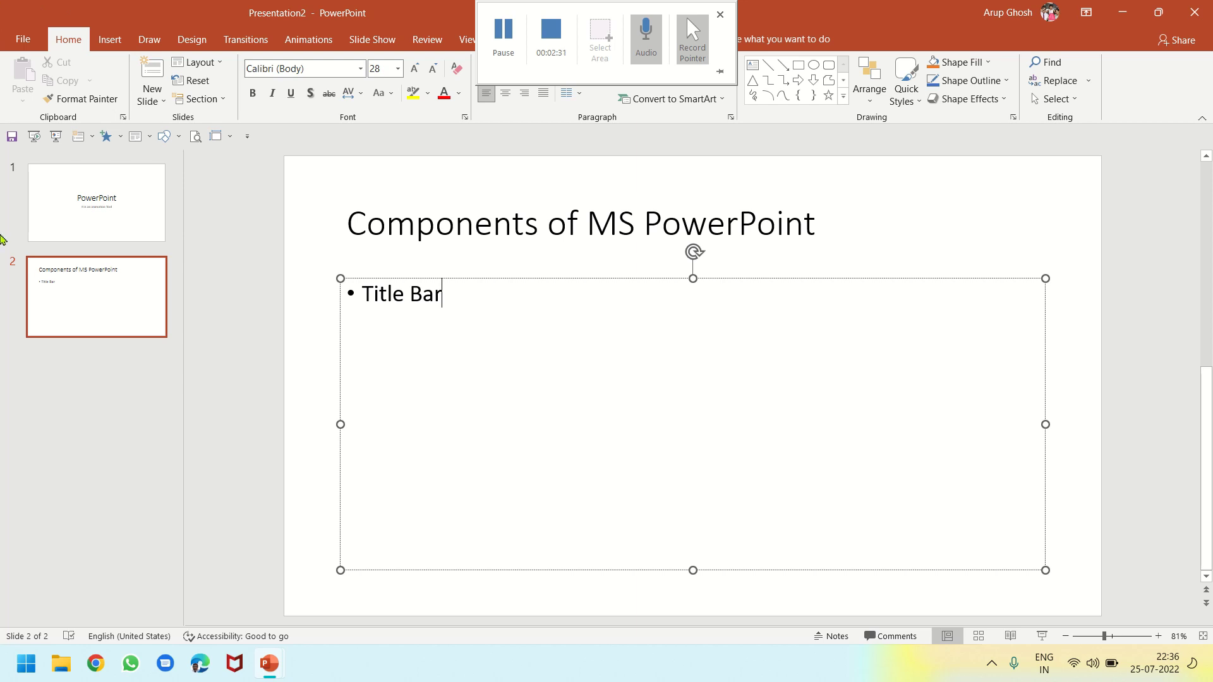
key(Return)
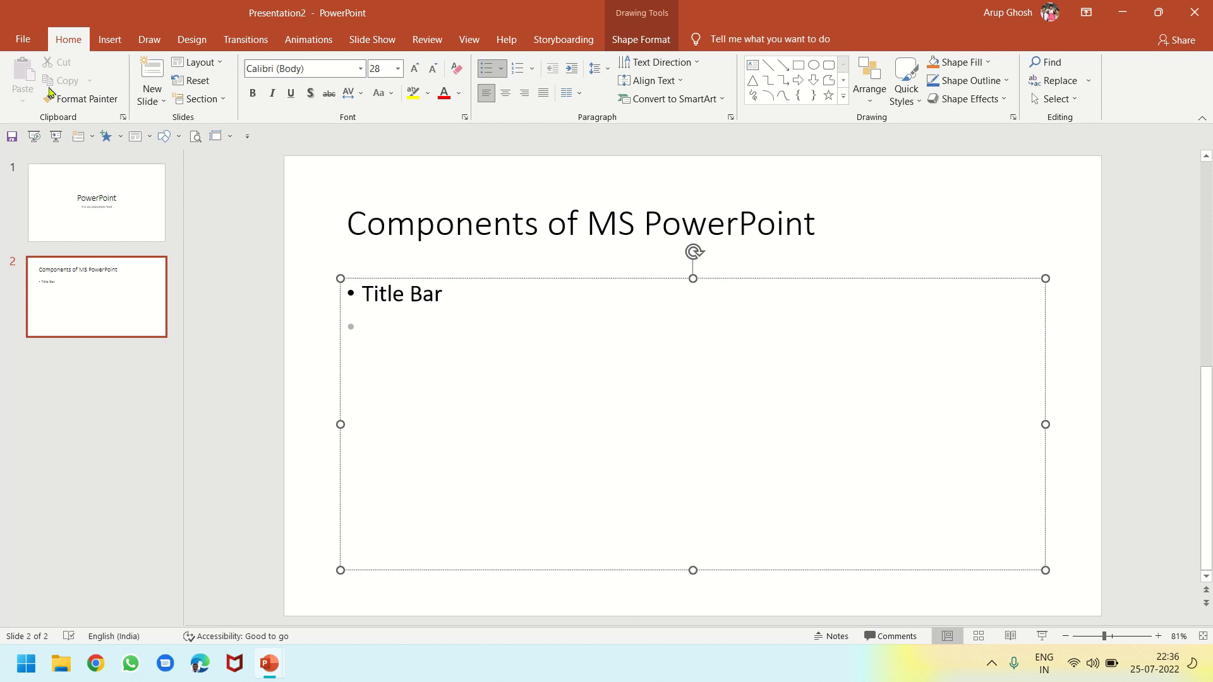
text(Ribbon)
key(Return)
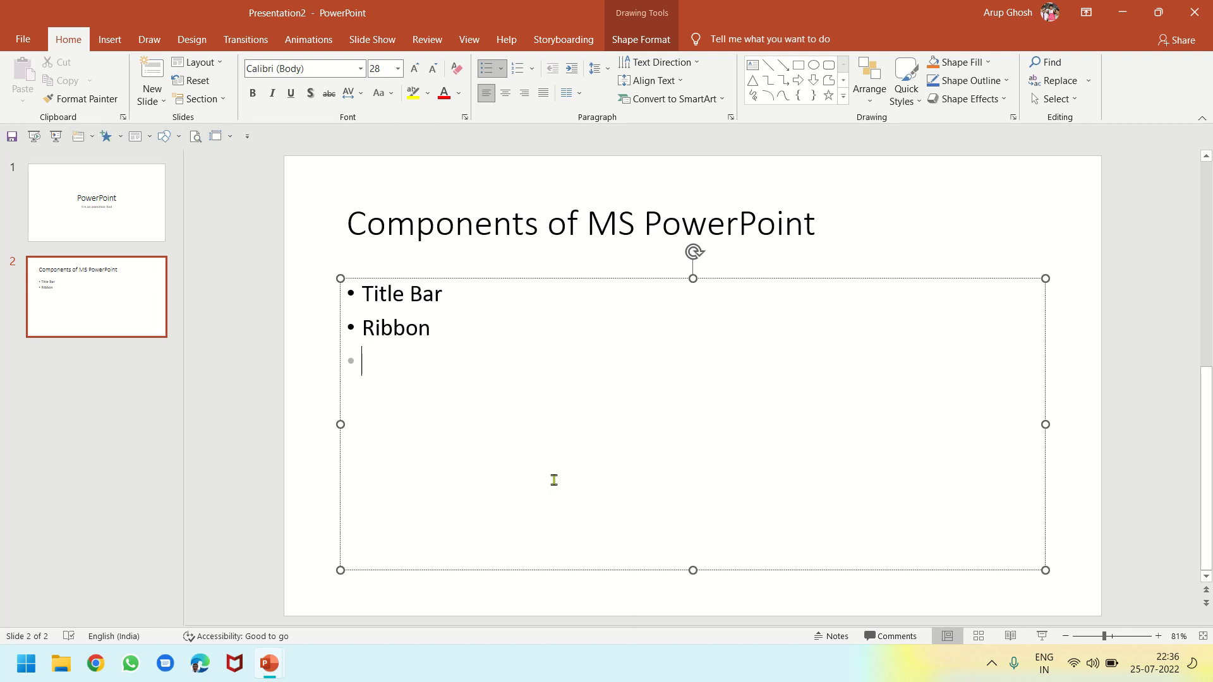
text(Quick)
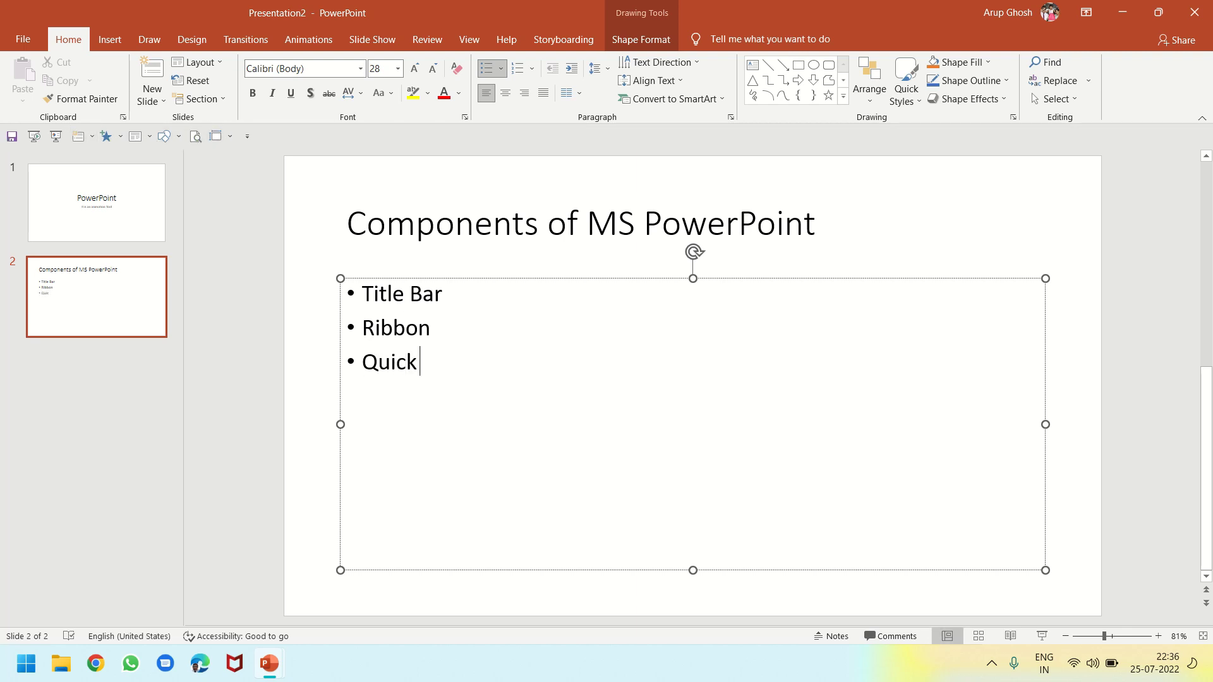
text( Access Toolbar)
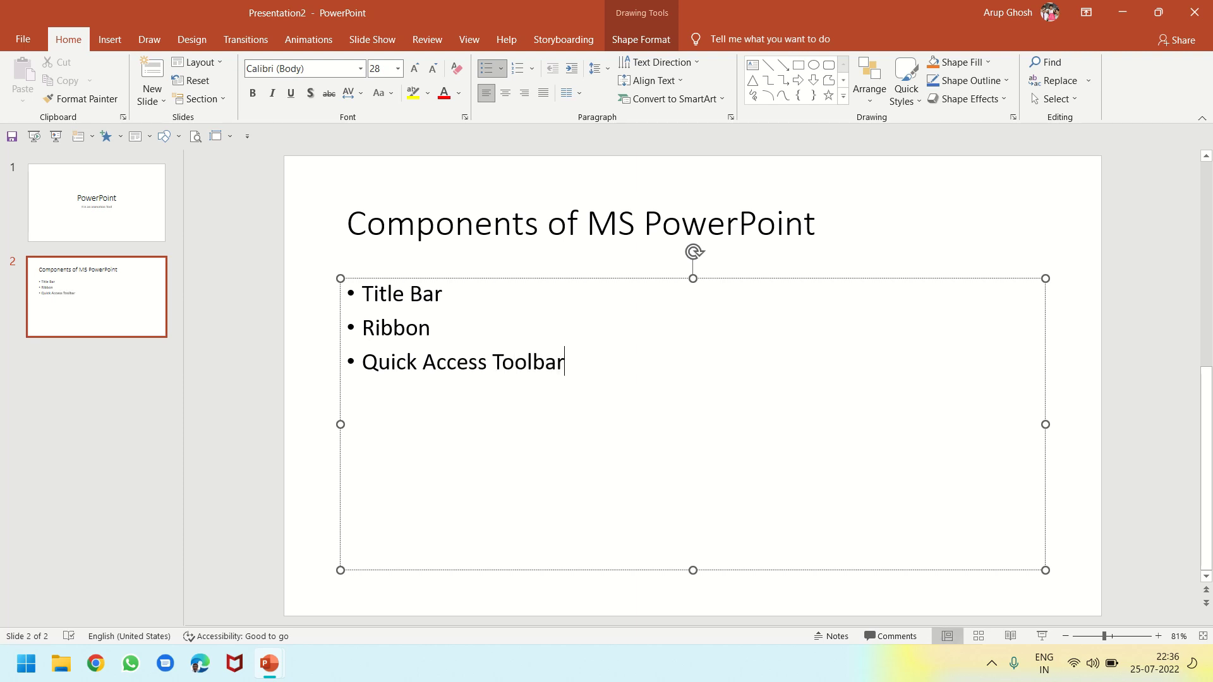
key(Return)
click(30, 43)
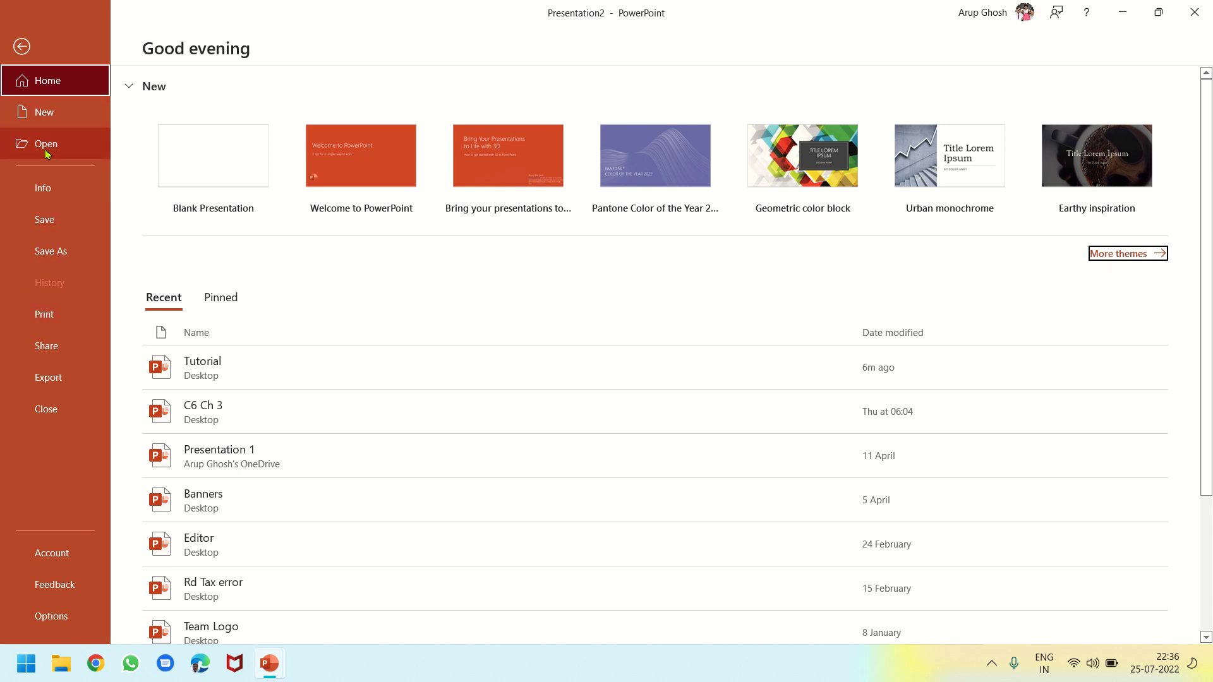
click(21, 46)
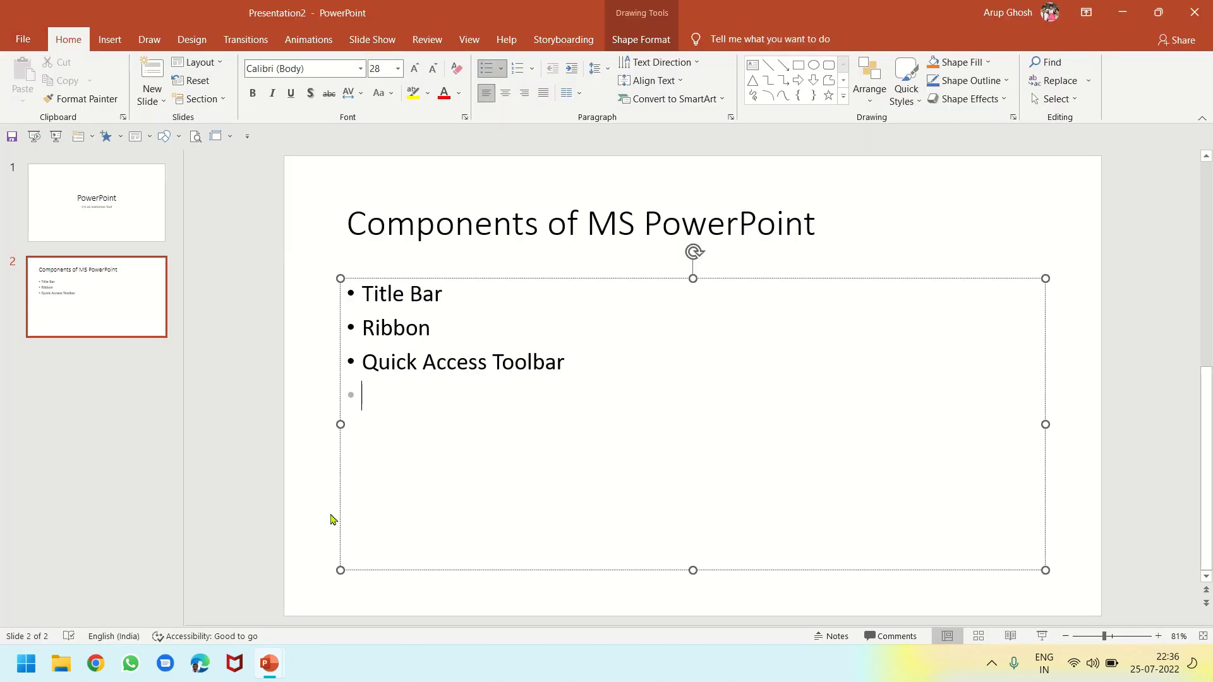